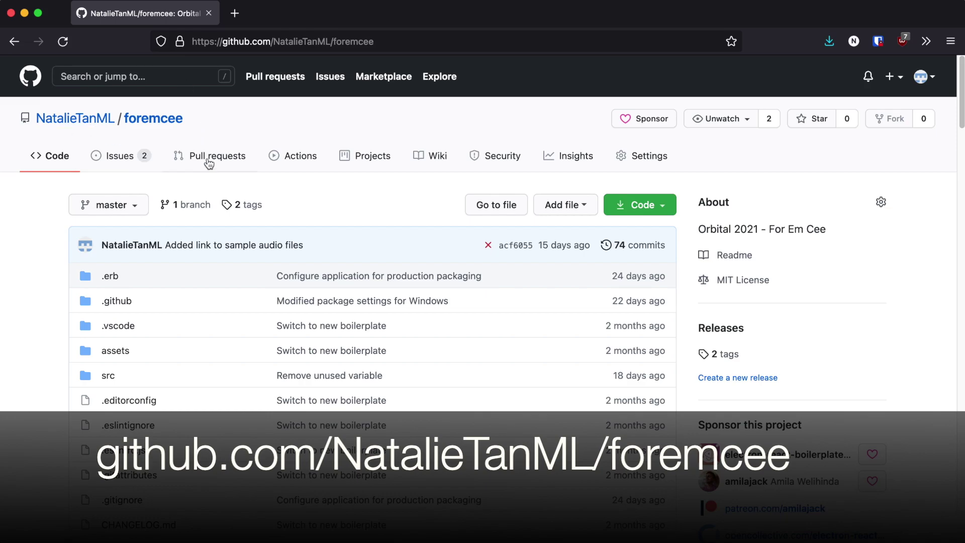
pyautogui.scroll(-4, 501, 191)
pyautogui.scroll(-5, 503, 197)
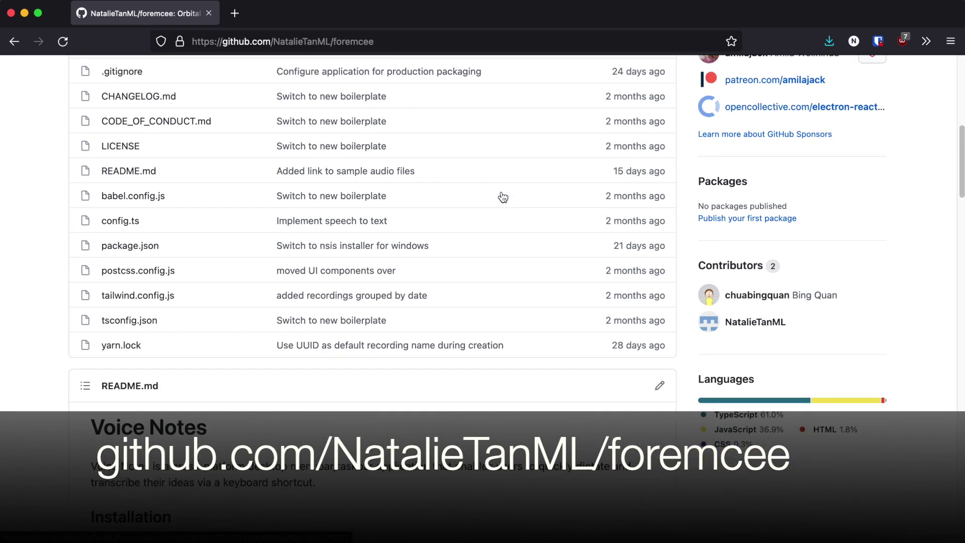
pyautogui.scroll(-5, 504, 197)
pyautogui.scroll(-3, 502, 197)
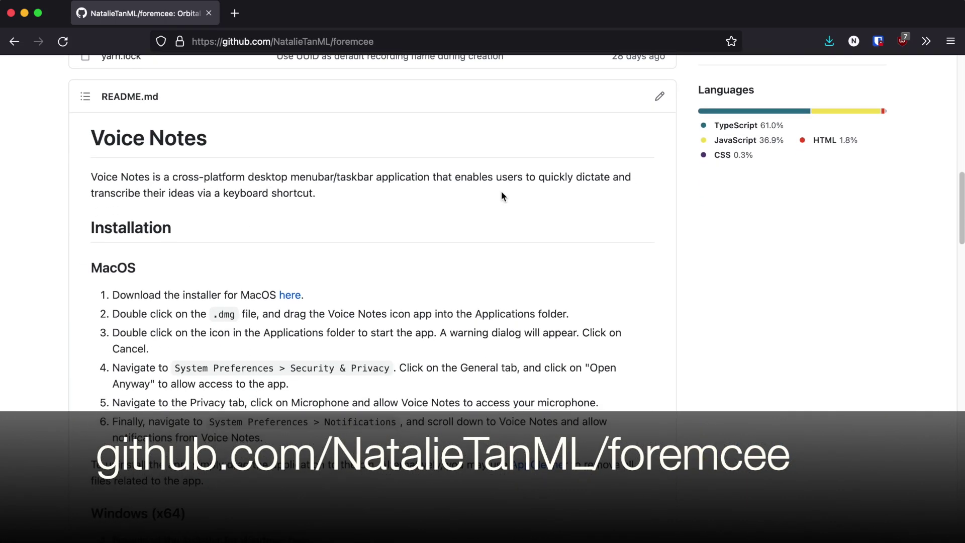
pyautogui.scroll(-4, 503, 197)
pyautogui.scroll(-1, 503, 196)
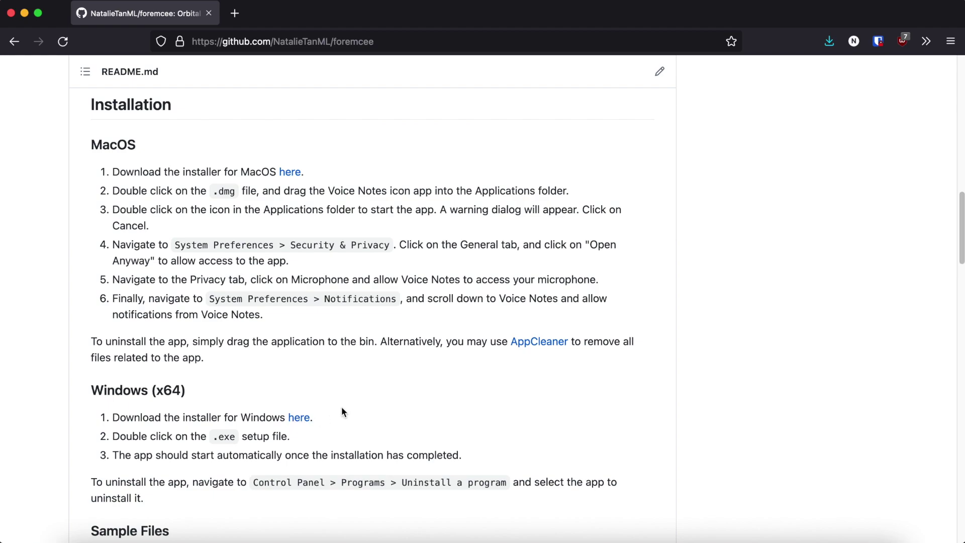
pyautogui.scroll(-3, 342, 406)
pyautogui.scroll(-4, 342, 407)
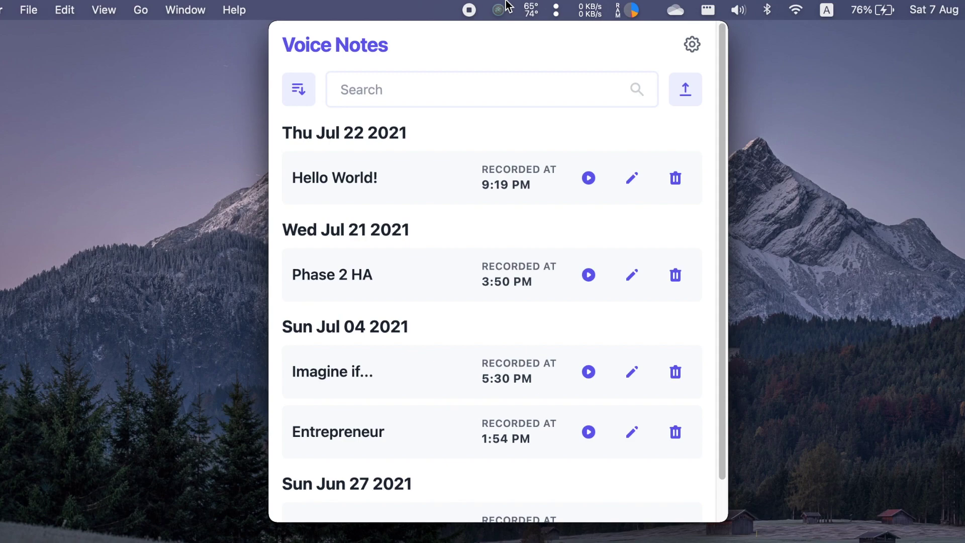
pyautogui.click(500, 9)
pyautogui.click(500, 10)
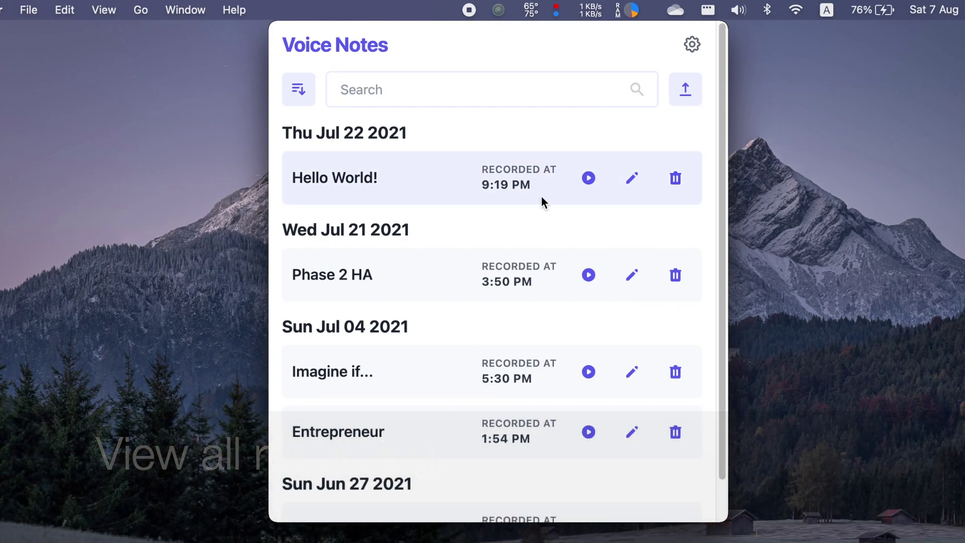
pyautogui.scroll(-2, 461, 246)
pyautogui.scroll(2, 462, 247)
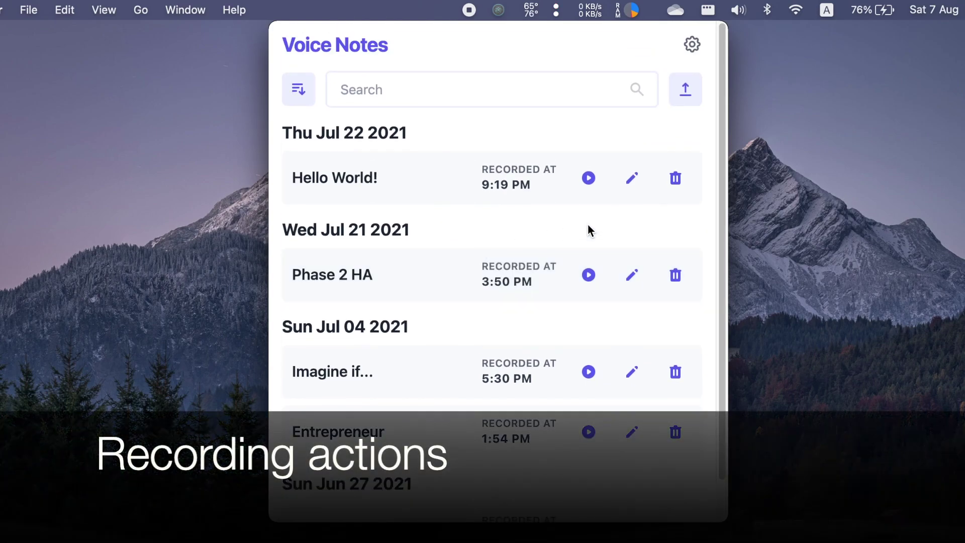
pyautogui.click(588, 178)
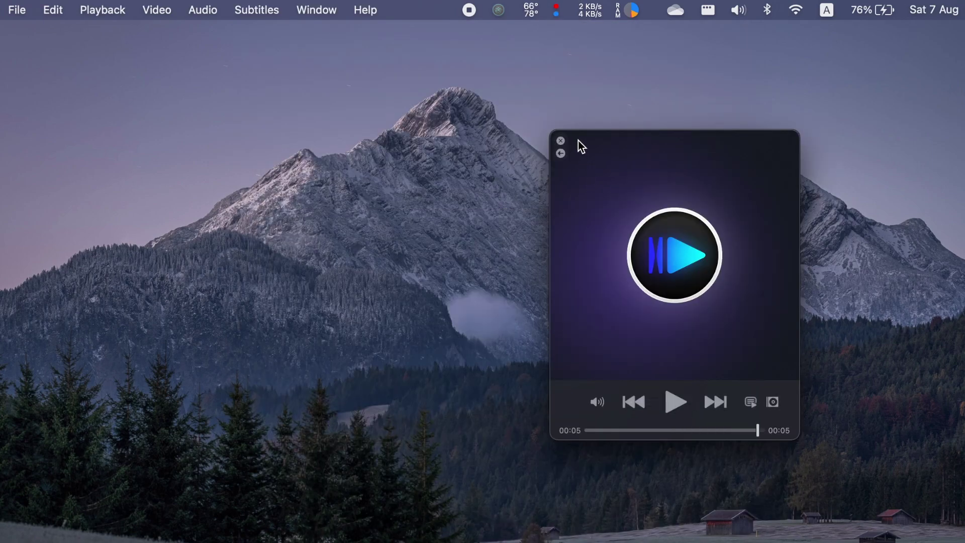
pyautogui.click(560, 141)
pyautogui.click(498, 10)
pyautogui.click(631, 179)
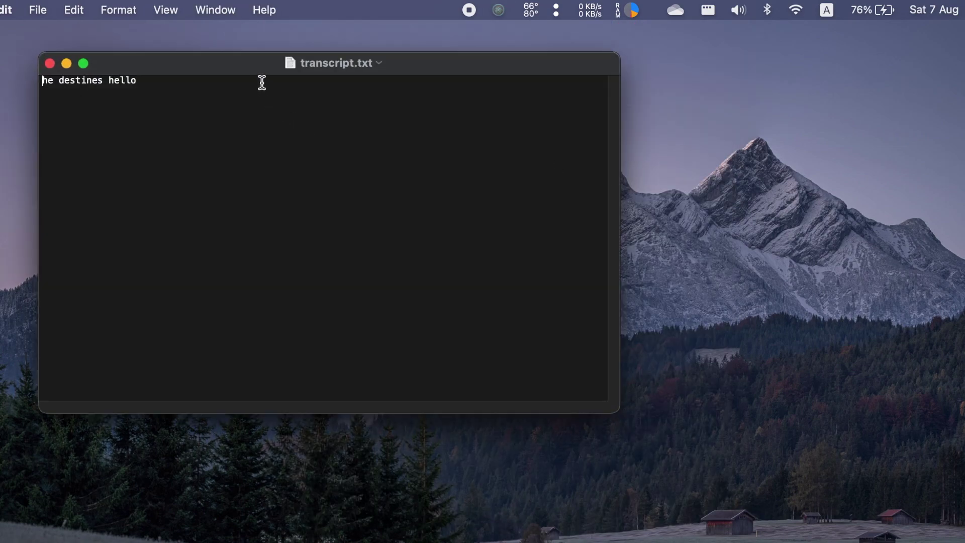
pyautogui.moveTo(234, 64); pyautogui.dragTo(327, 71)
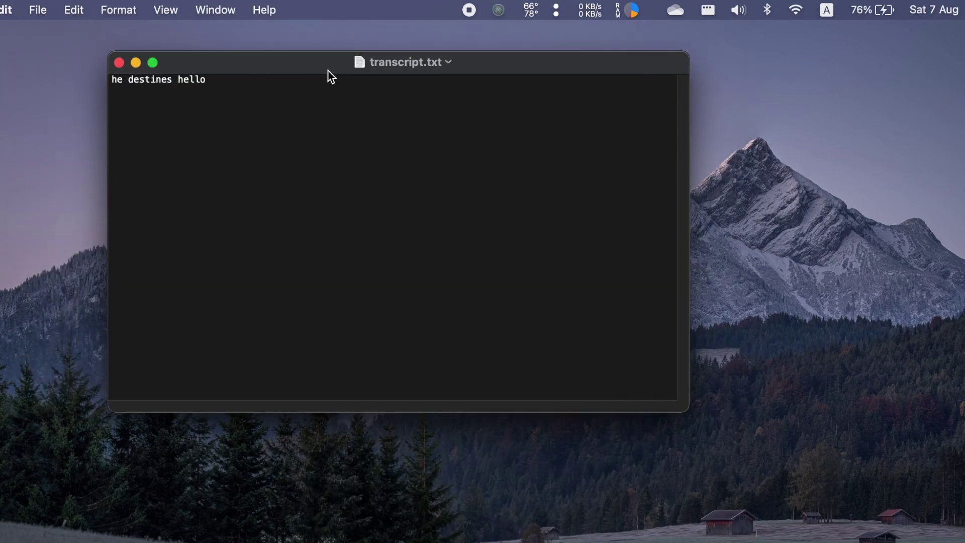
pyautogui.click(118, 62)
pyautogui.click(499, 9)
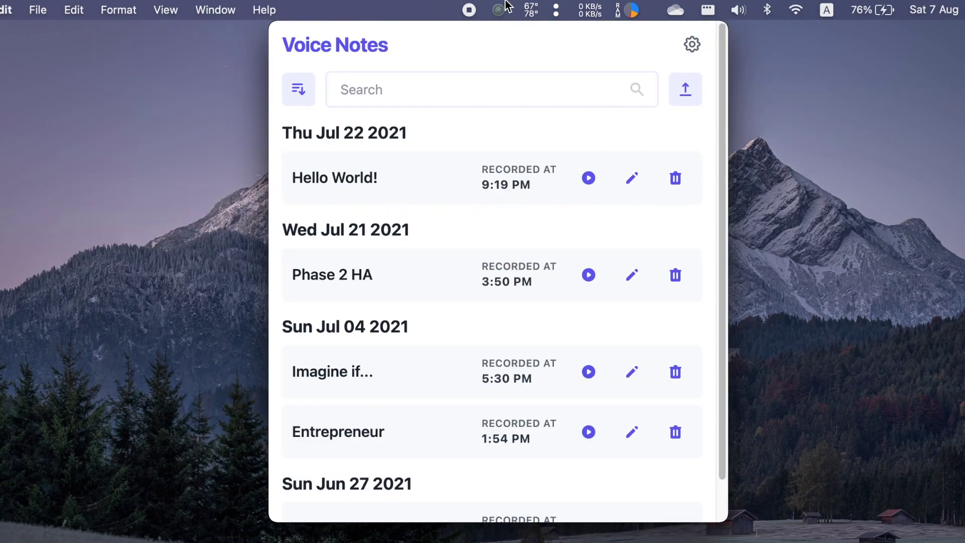
# - Delete the Hello World! recording, then switch the sort to oldest-first and back to newest-first
pyautogui.click(676, 178)
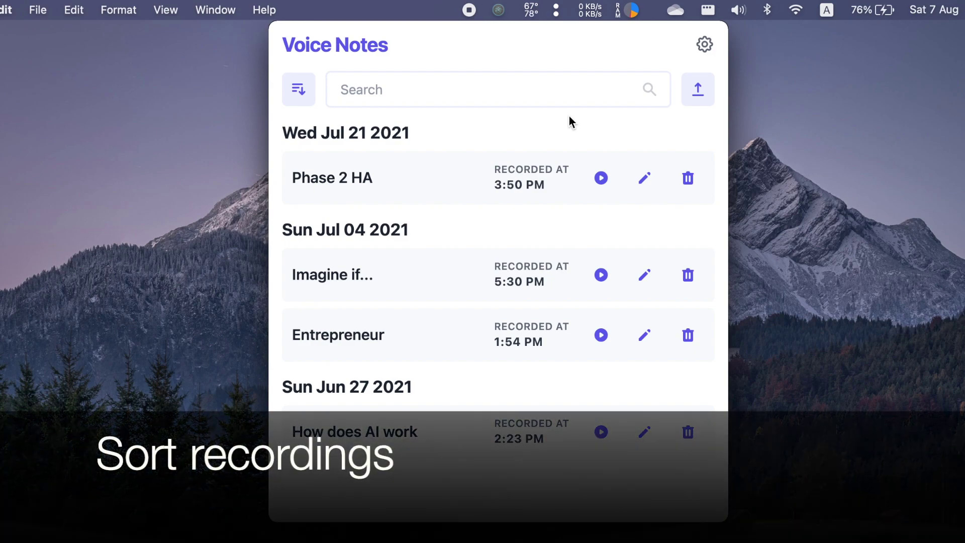
pyautogui.click(299, 89)
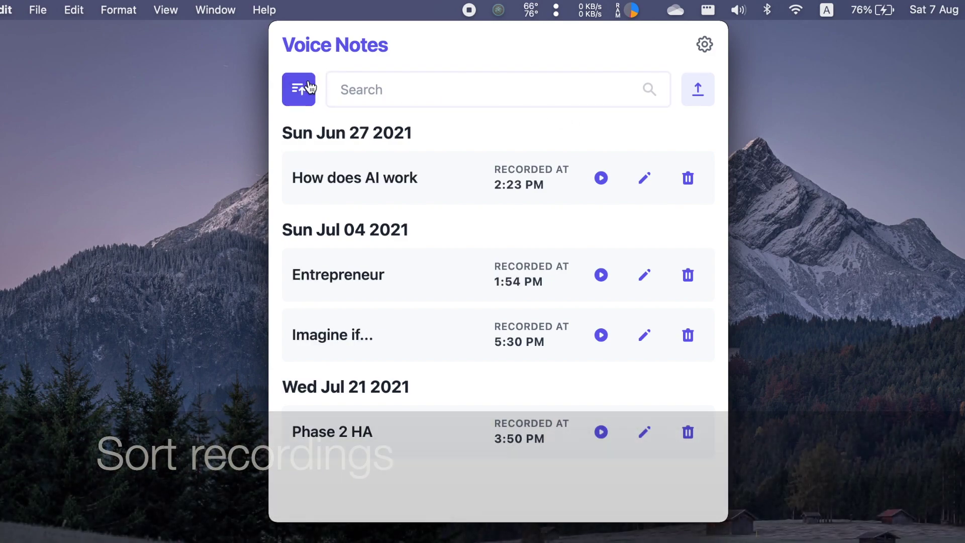
pyautogui.click(308, 87)
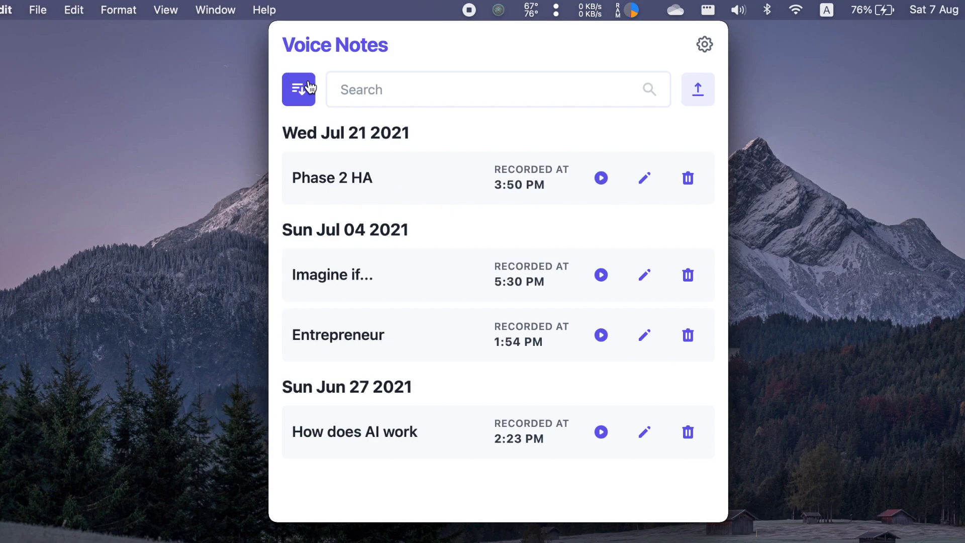
pyautogui.click(401, 89)
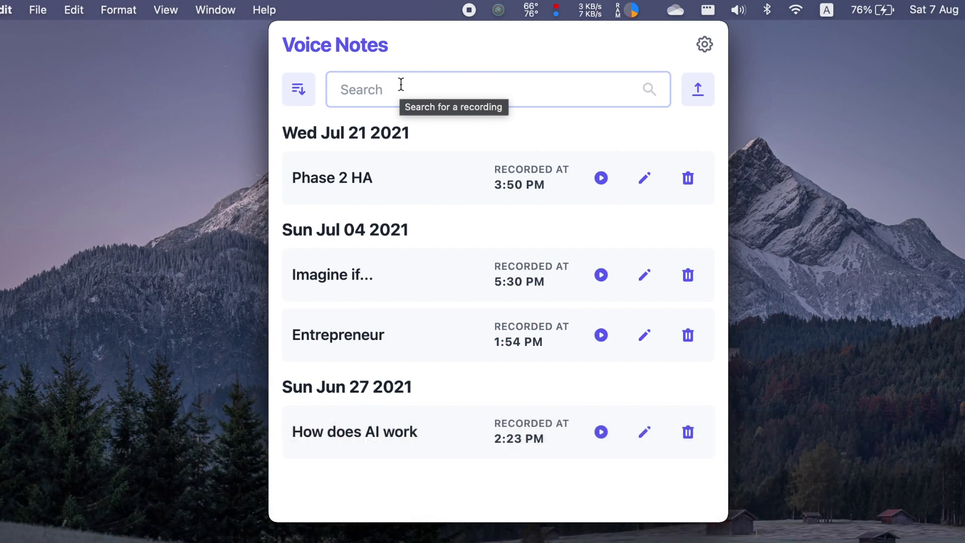
pyautogui.write('how d')
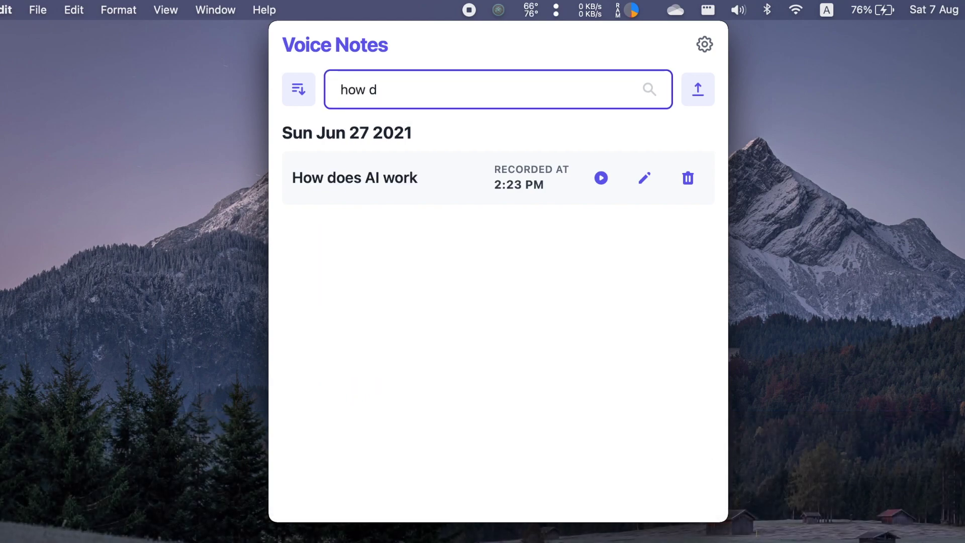
pyautogui.press('super+a')
pyautogui.press('BackSpace')
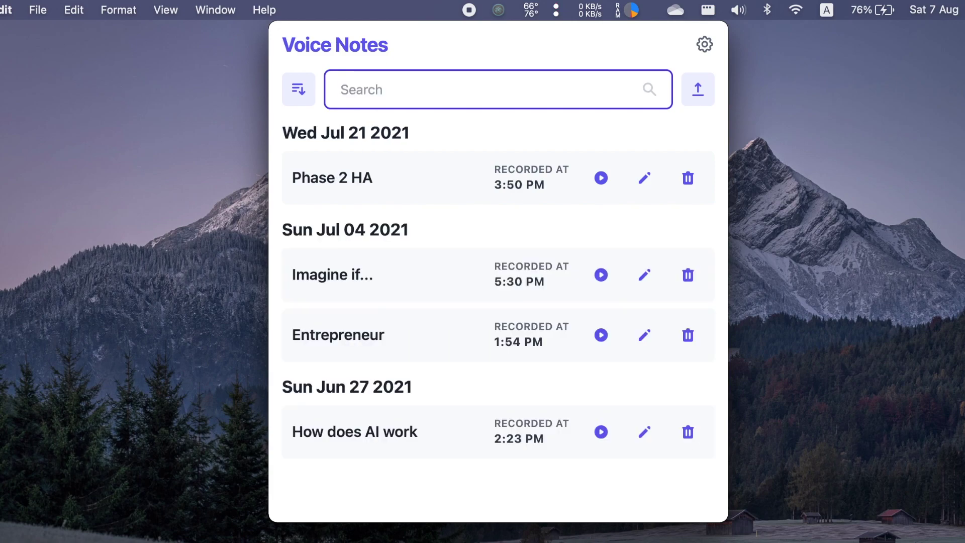
pyautogui.write('june')
pyautogui.press('BackSpace')
pyautogui.press('BackSpace')
pyautogui.write('l')
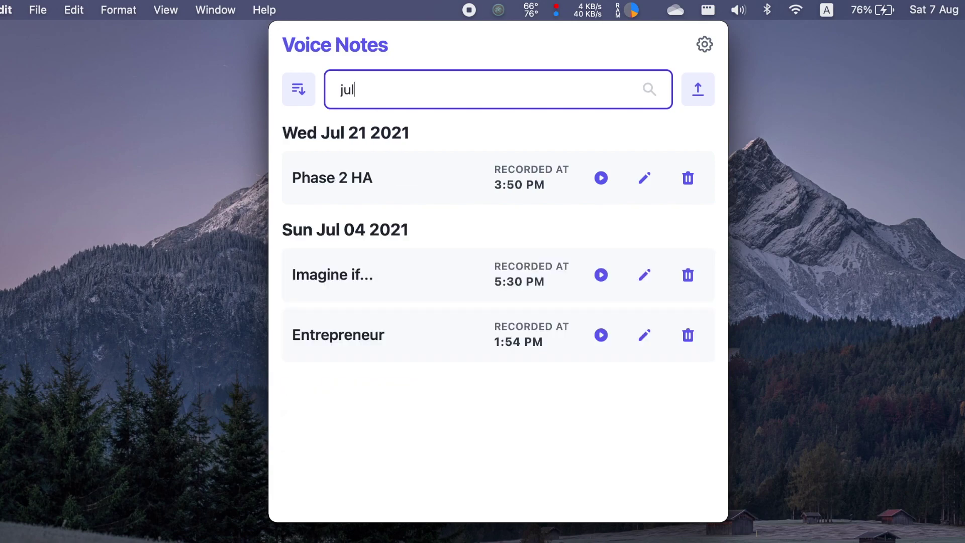
pyautogui.write('y')
pyautogui.press('BackSpace')
pyautogui.press('BackSpace')
pyautogui.press('BackSpace')
pyautogui.press('BackSpace')
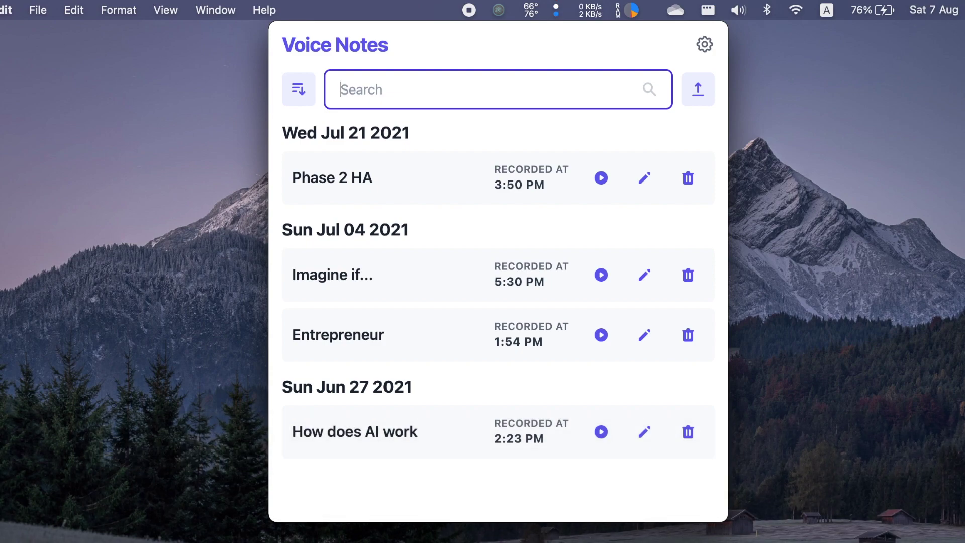
# - Replace the Jul 21 recording title 'Phase 2 HA' with 'Transition Stage A'
pyautogui.click(403, 182)
pyautogui.moveTo(402, 181); pyautogui.dragTo(291, 181)
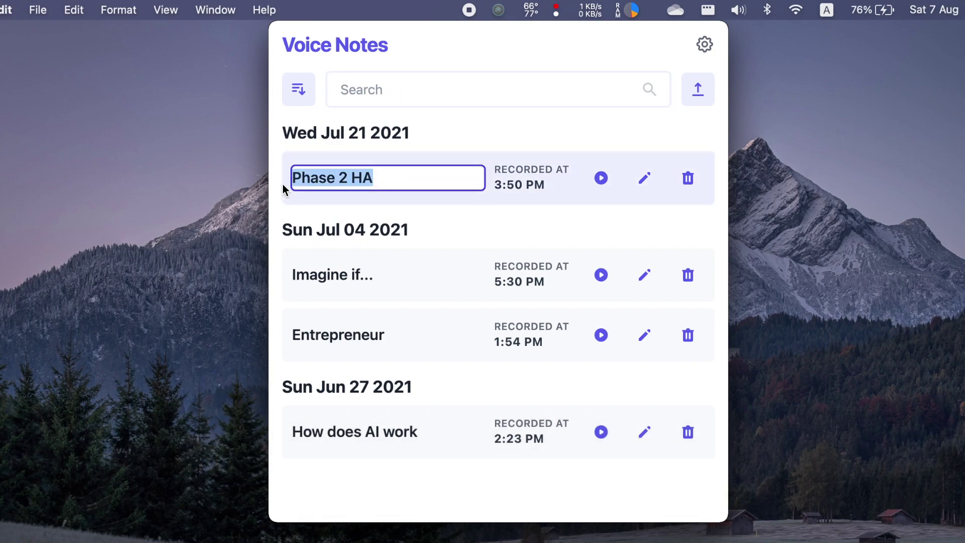
pyautogui.write('Transitio')
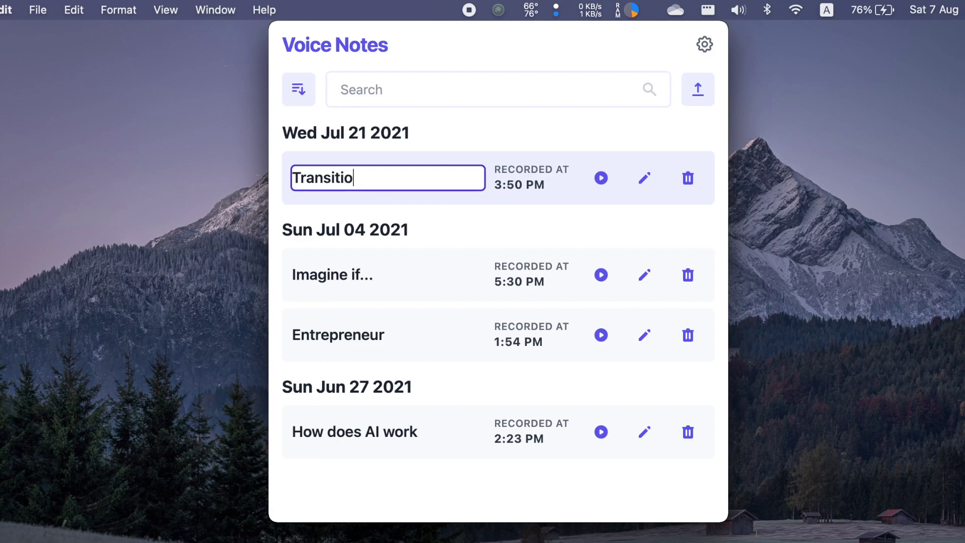
pyautogui.write('n Stage A')
pyautogui.press('Return')
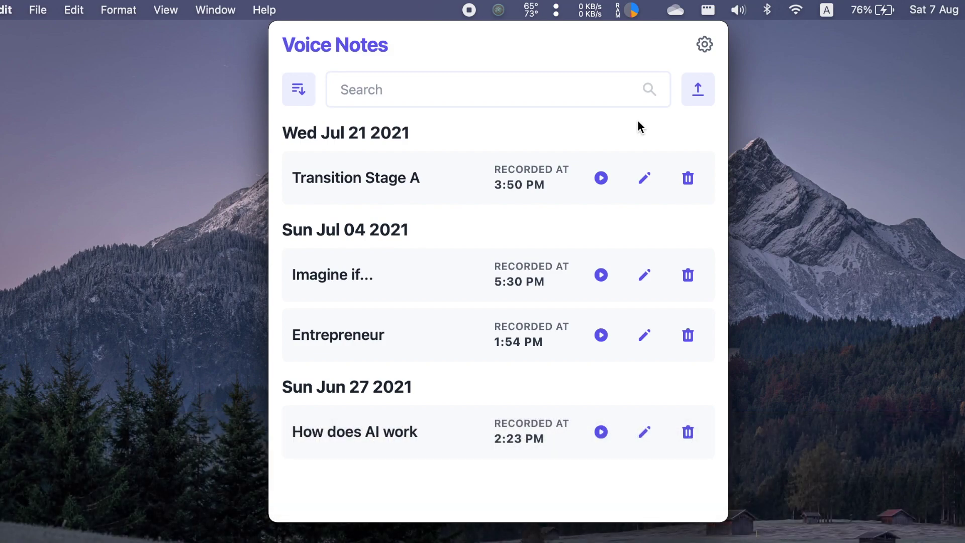
# - Import a short .wav file, glance at its transcript, then import Phase-2.mp4
pyautogui.click(699, 89)
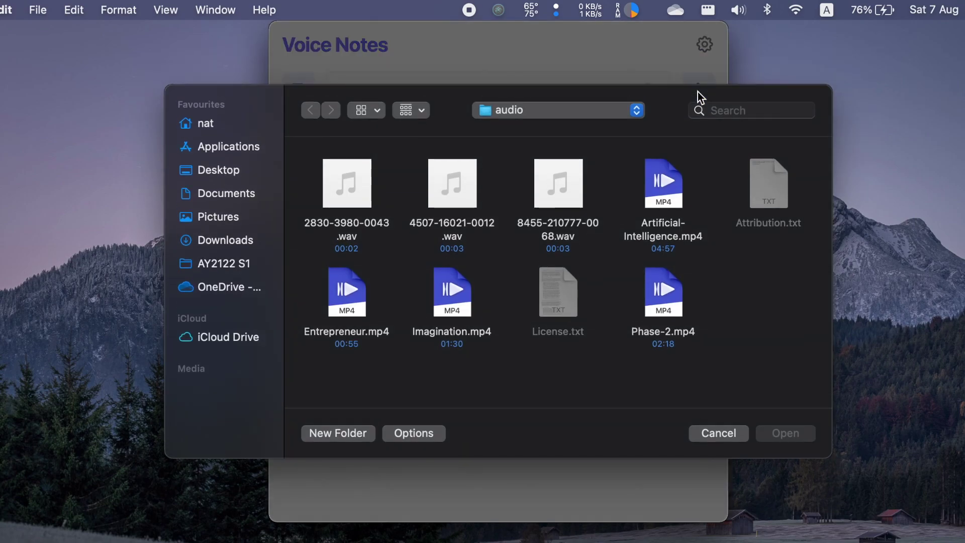
pyautogui.doubleClick(458, 228)
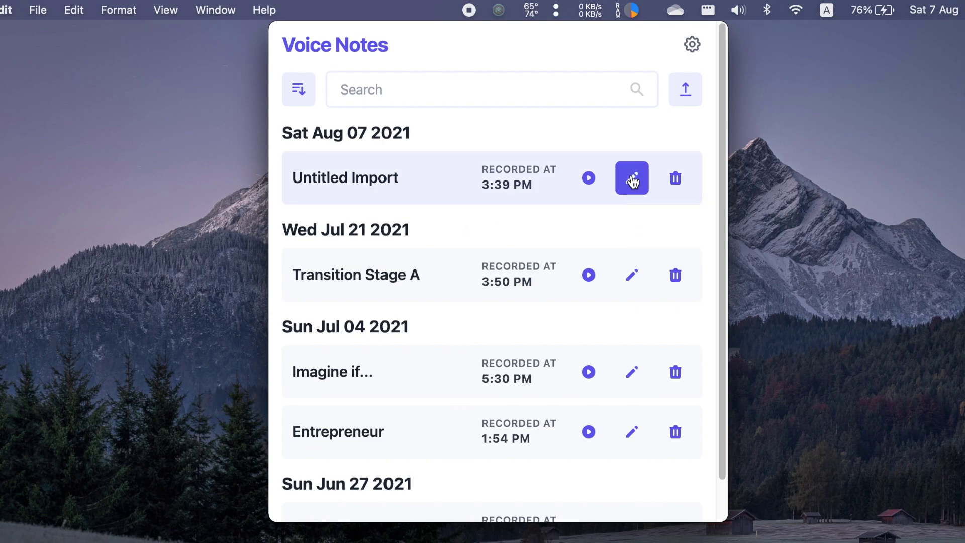
pyautogui.click(633, 178)
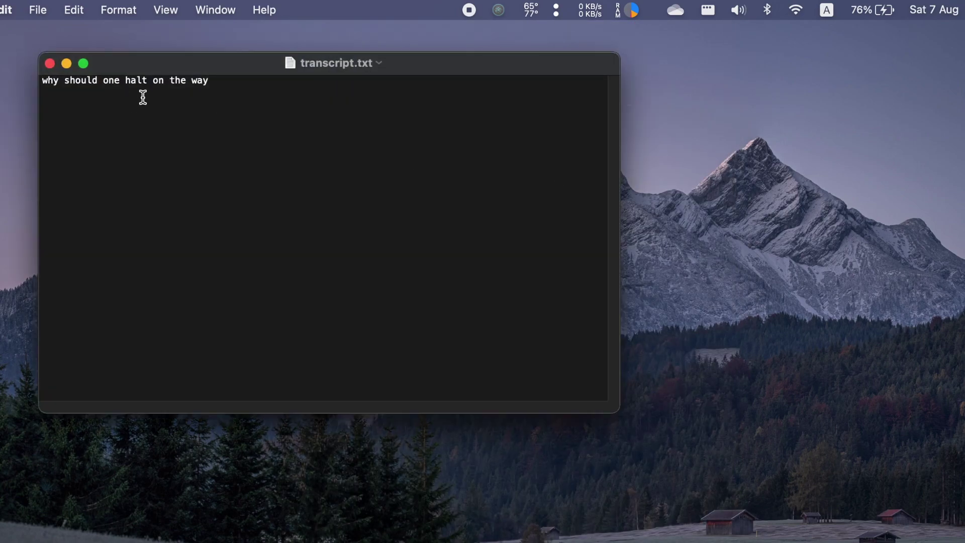
pyautogui.click(49, 64)
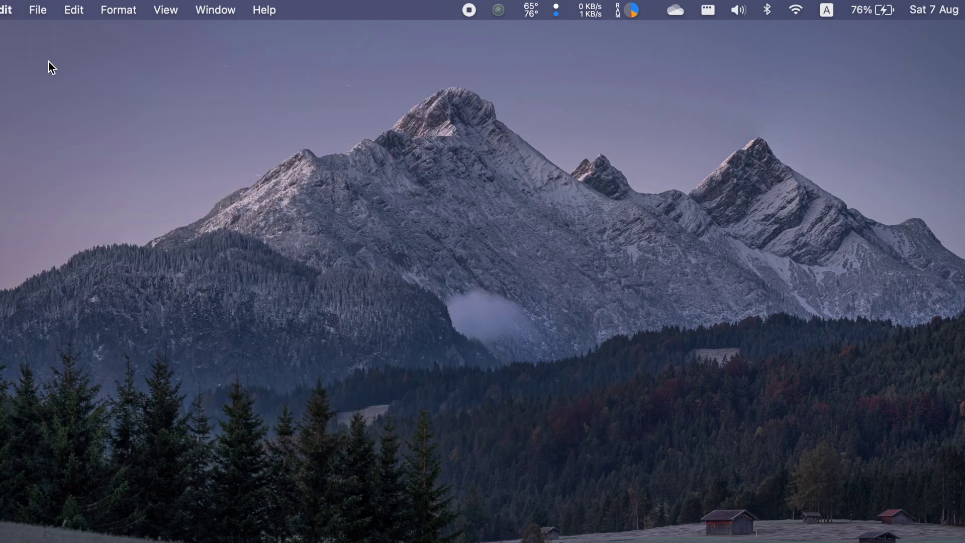
pyautogui.click(498, 10)
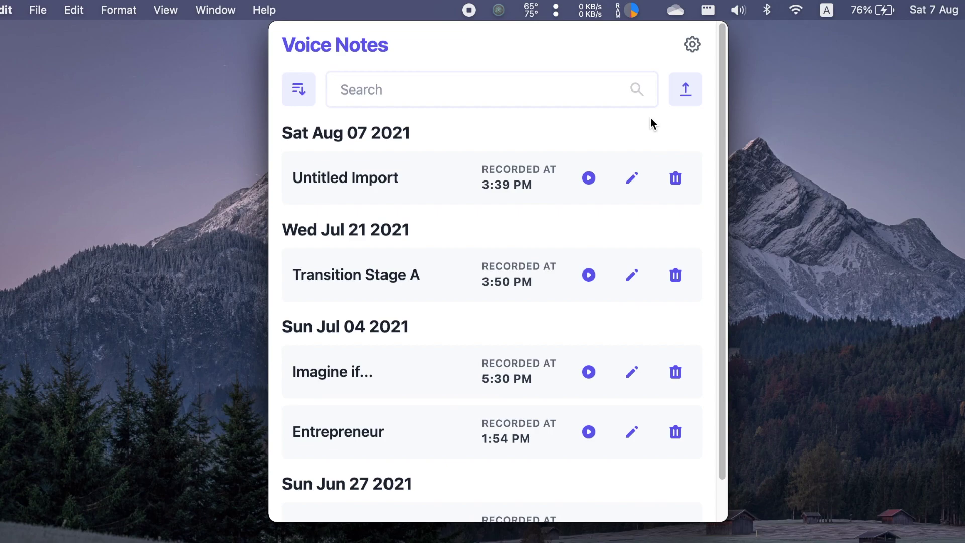
pyautogui.click(686, 90)
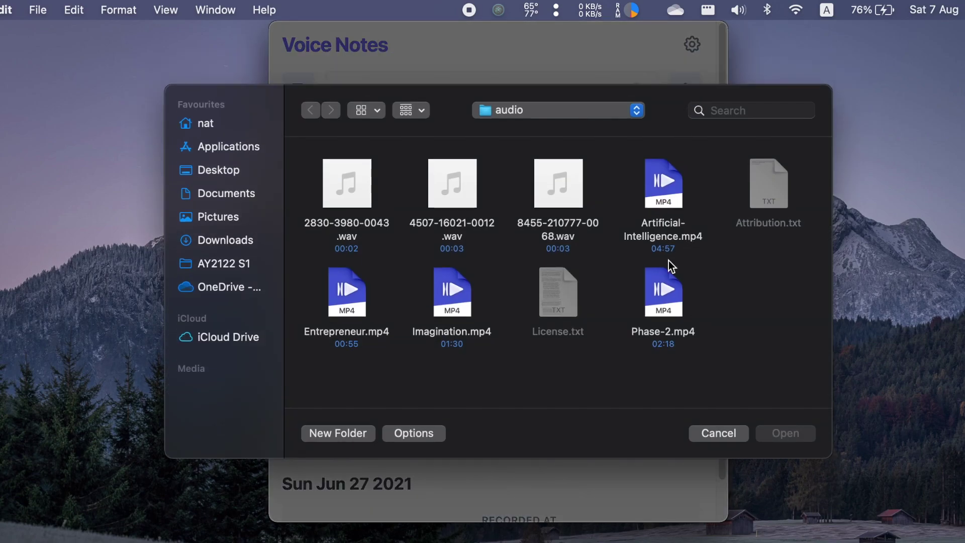
pyautogui.doubleClick(664, 291)
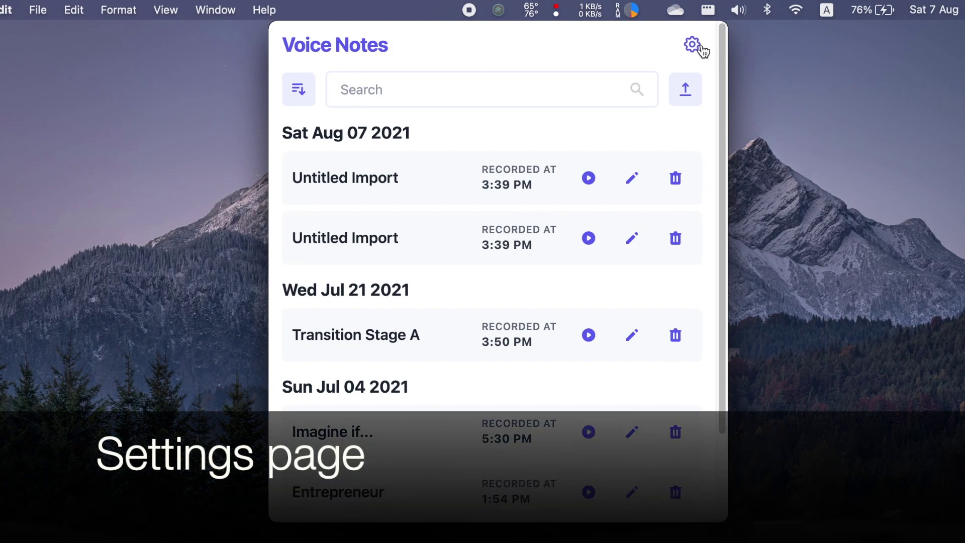
# - In settings, record Meta+Shift+L as the HotKey Configuration and save it
pyautogui.click(694, 45)
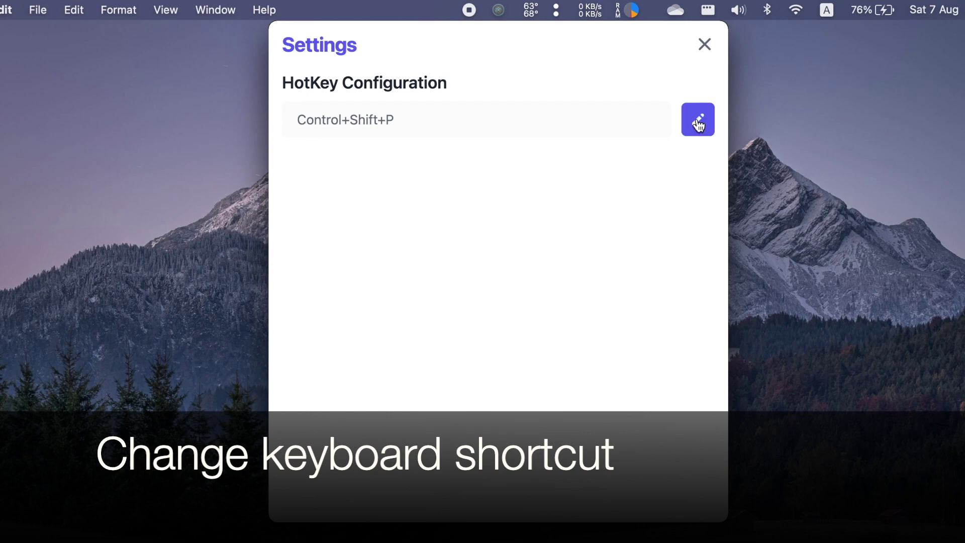
pyautogui.click(698, 120)
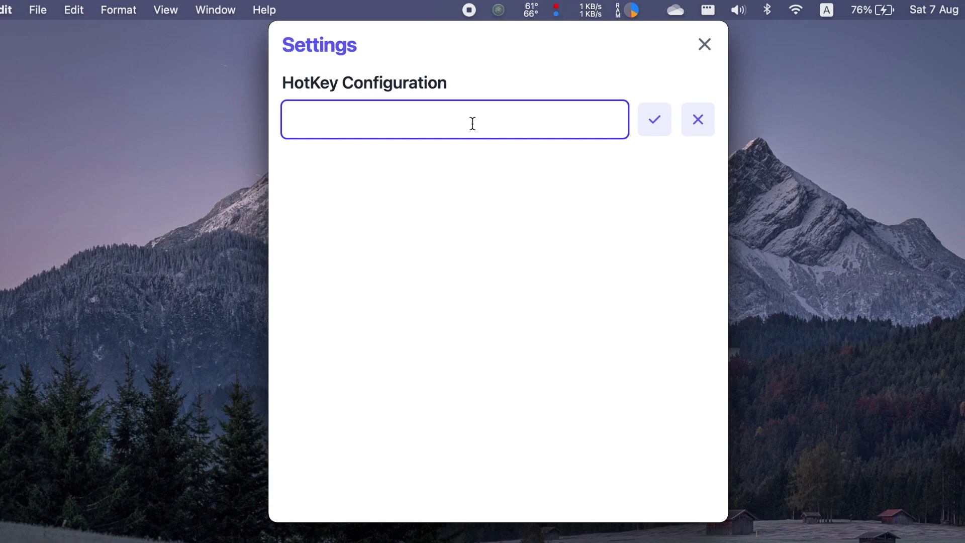
pyautogui.press('super+shift+l')
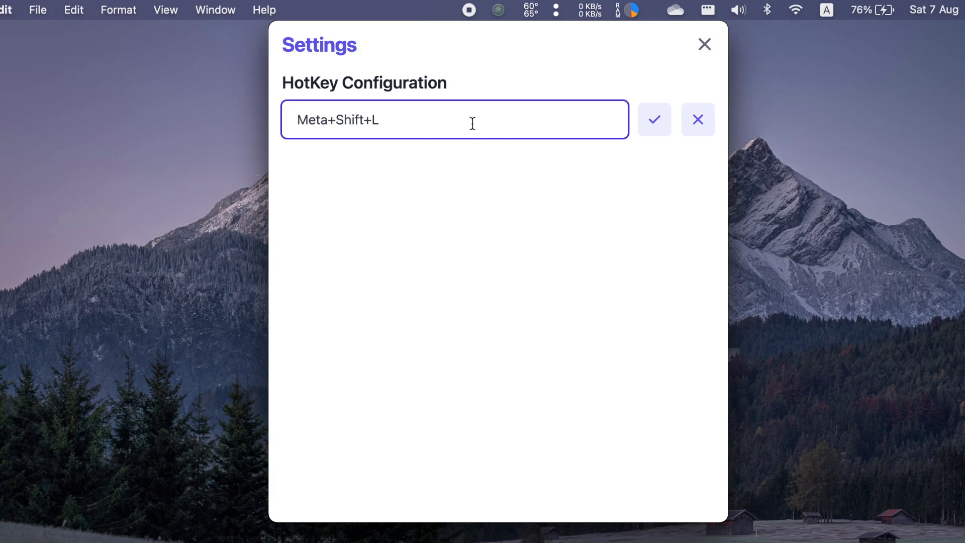
pyautogui.click(655, 120)
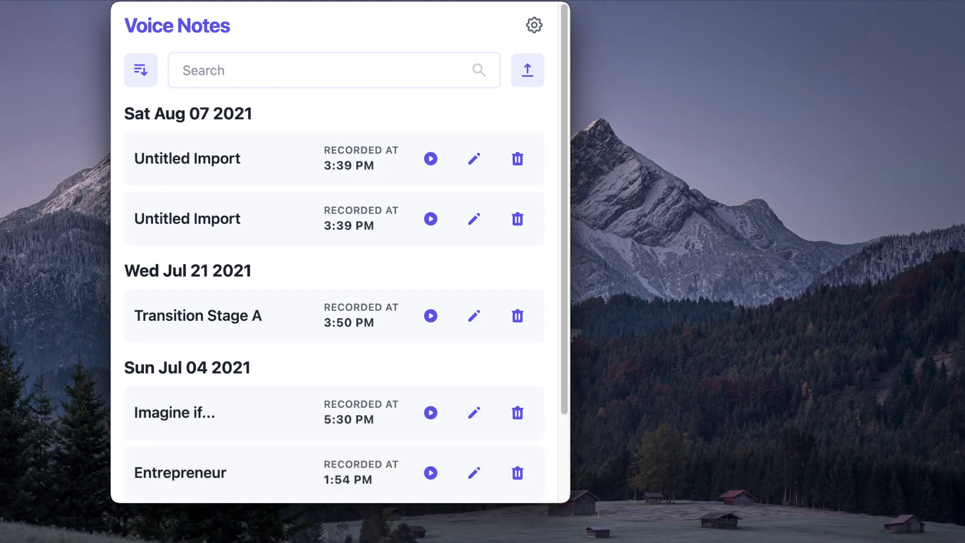
# - Record a new Untitled Recording with the hotkey and open its transcript for editing
pyautogui.hotkey('alt', 'space')
pyautogui.hotkey('alt', 'space')
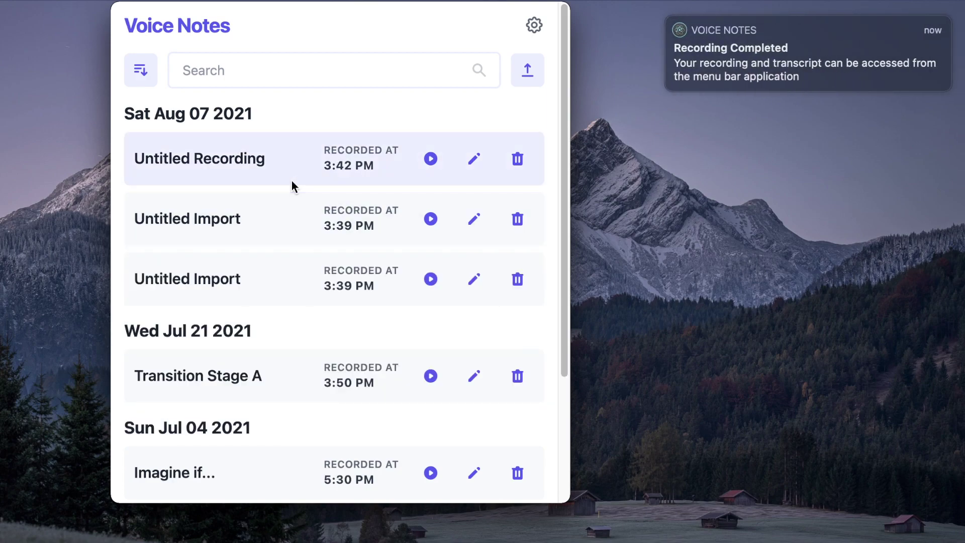
pyautogui.click(227, 158)
pyautogui.click(475, 160)
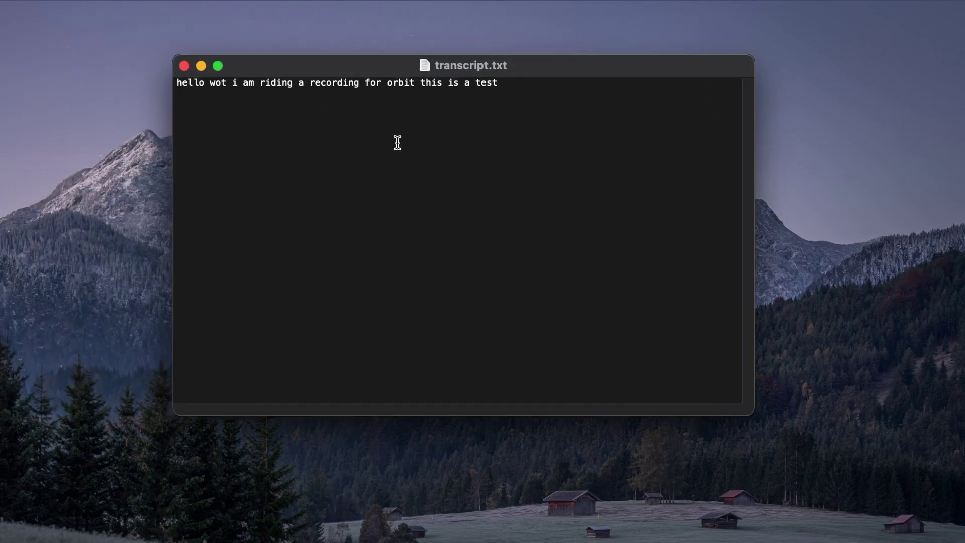
# - Correct the transcript: 'wot' to 'world', 'riding' to 'doing', 'orbit' to 'orbital'
pyautogui.doubleClick(218, 84)
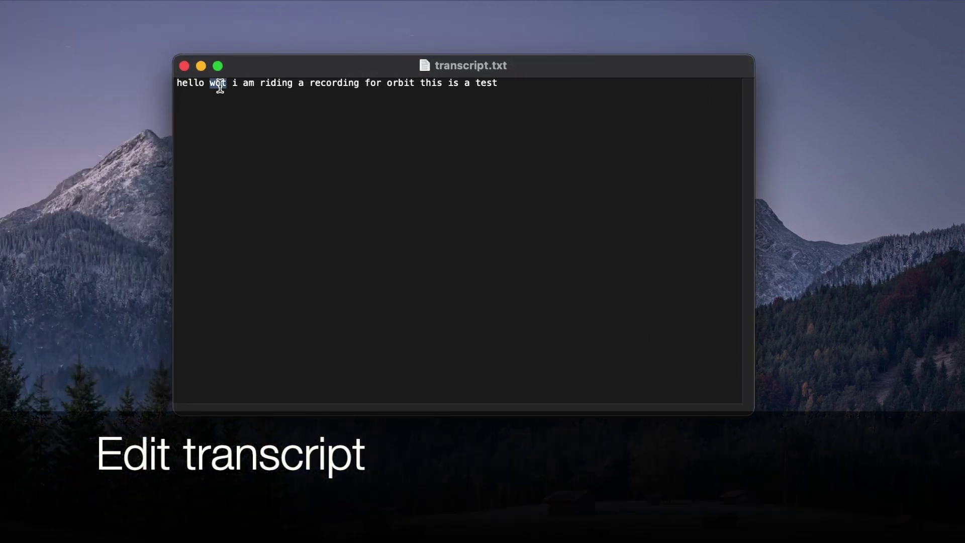
pyautogui.write('world')
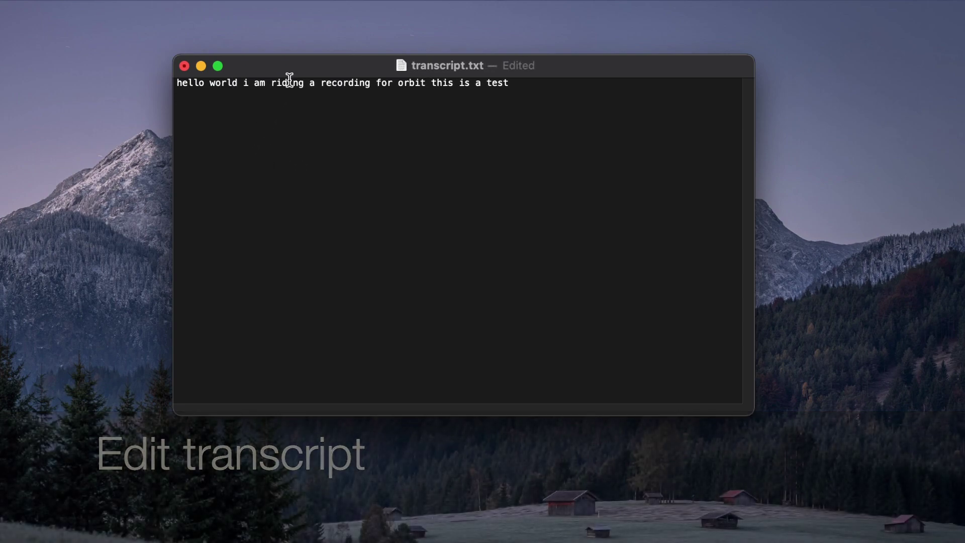
pyautogui.doubleClick(287, 83)
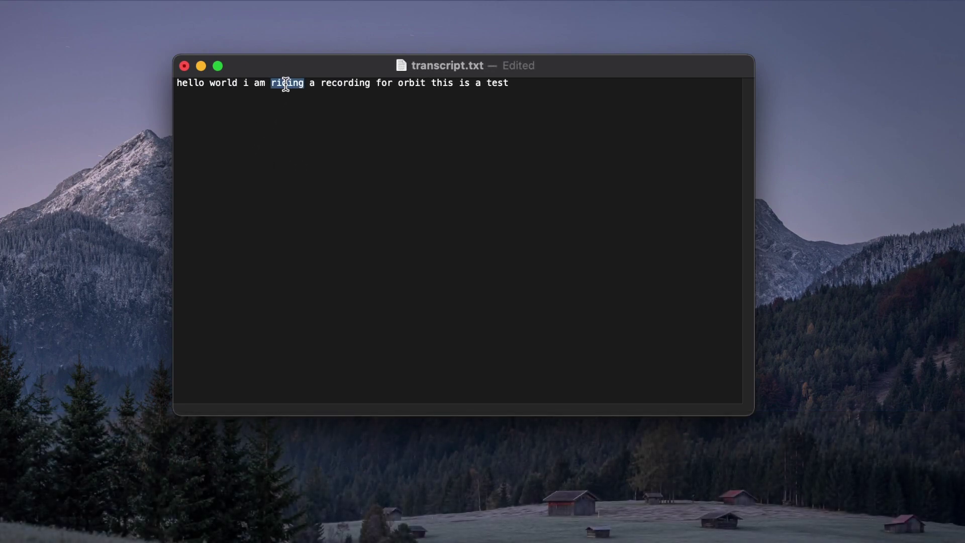
pyautogui.write('doing')
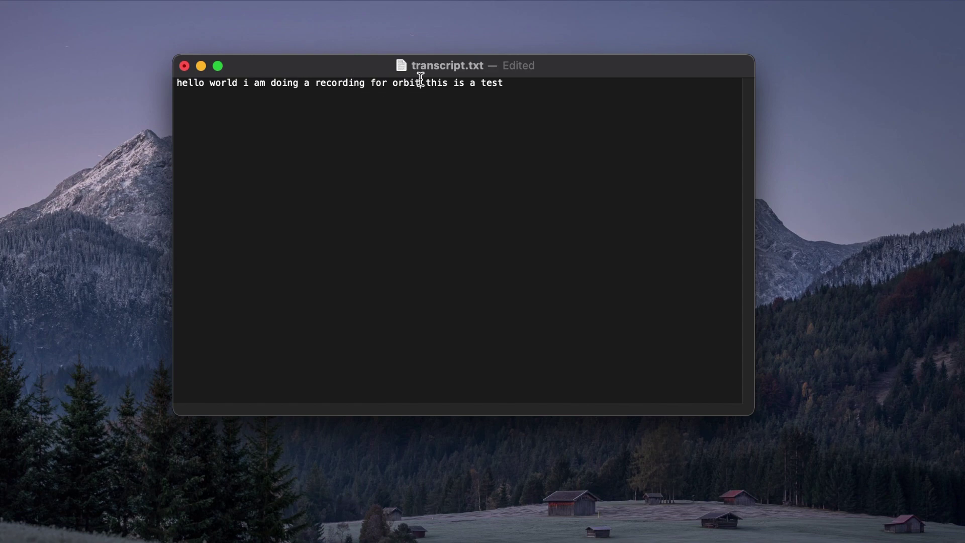
pyautogui.click(420, 82)
pyautogui.write('al')
pyautogui.click(540, 111)
# - Save the corrected transcript and close the TextEdit window
pyautogui.press('super+s')
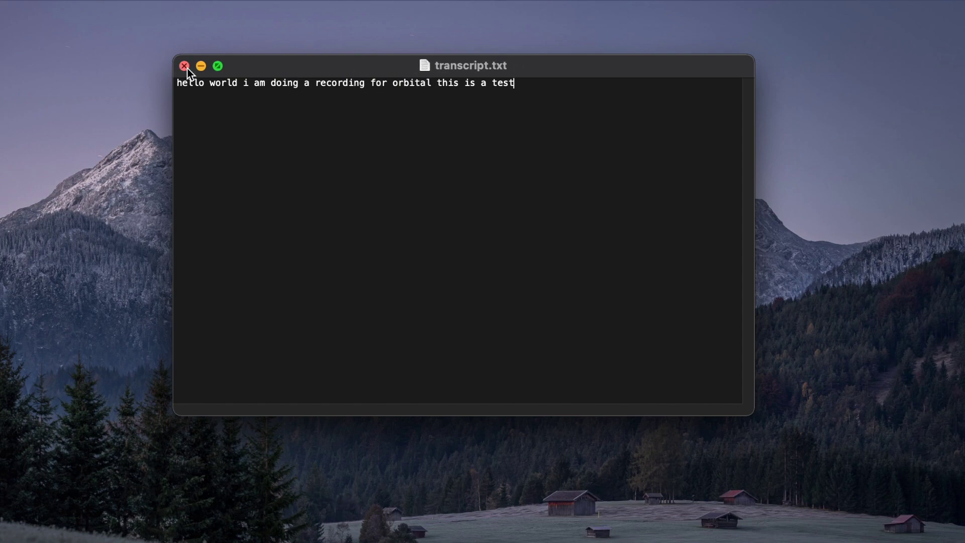
pyautogui.click(185, 65)
pyautogui.click(334, 18)
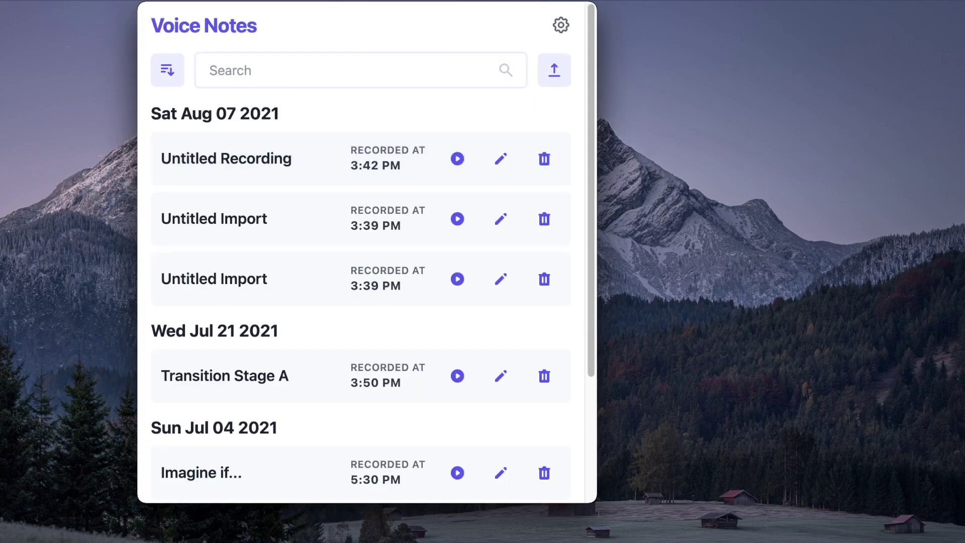